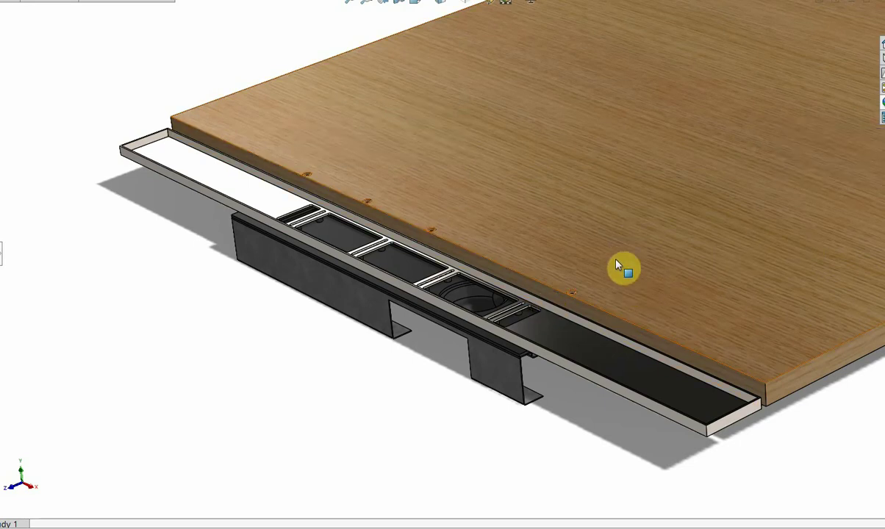
- Examine the long tray frame along the plywood board's edge, including the screw holes and the bracket's front face
drag(534, 228, 586, 303)
scroll(584, 298, down, 1)
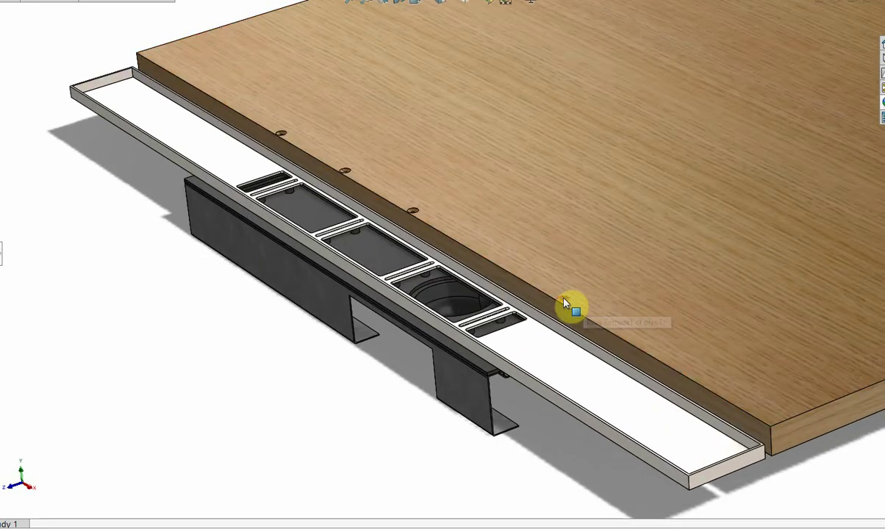
scroll(566, 303, down, 1)
scroll(598, 301, up, 1)
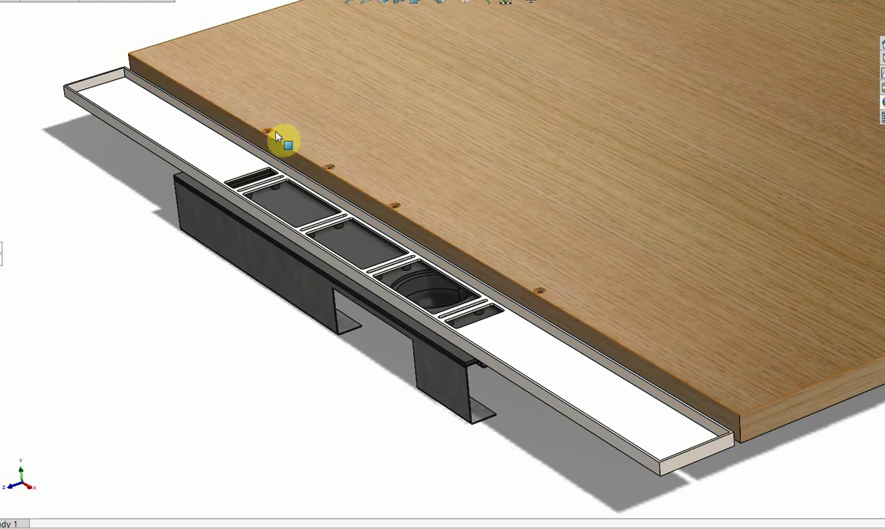
drag(340, 170, 351, 228)
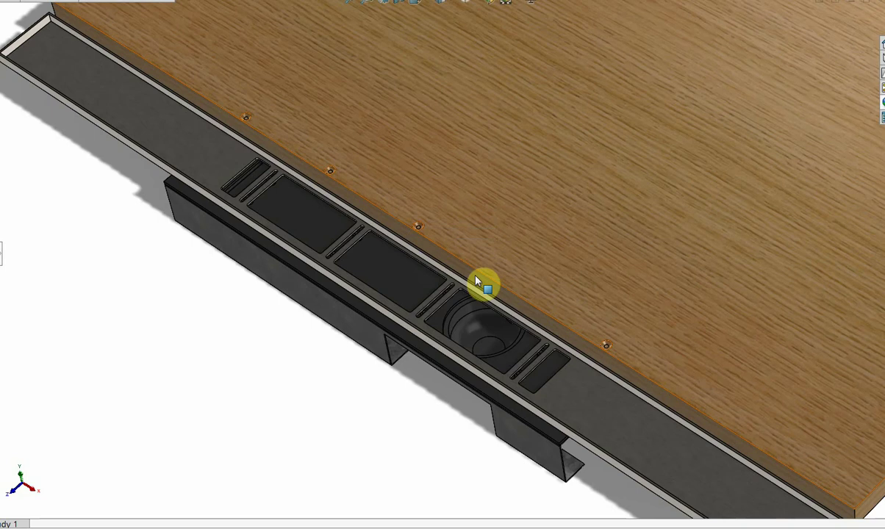
scroll(535, 321, up, 3)
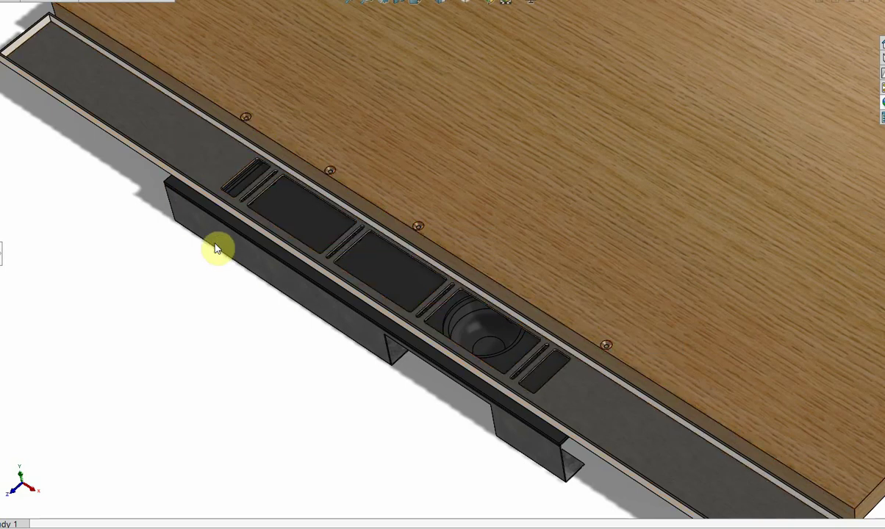
drag(218, 247, 460, 239)
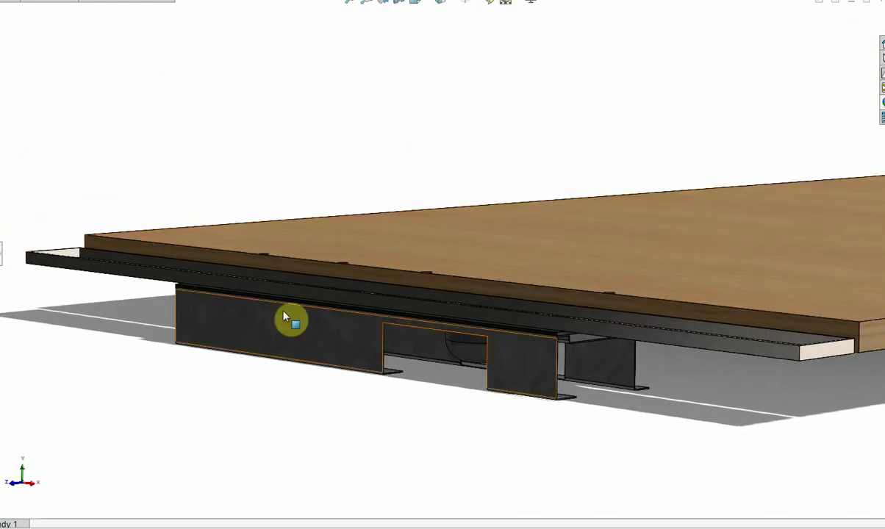
drag(289, 320, 508, 314)
scroll(500, 312, up, 2)
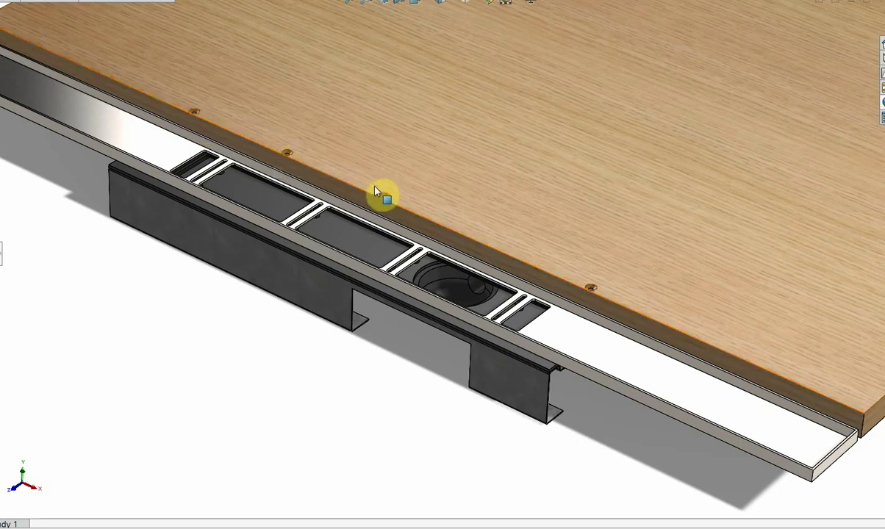
- Inspect the underside of the assembly, checking how the bracket legs, drain bowl and outlet pipe sit beneath the frame and plywood
drag(594, 291, 527, 144)
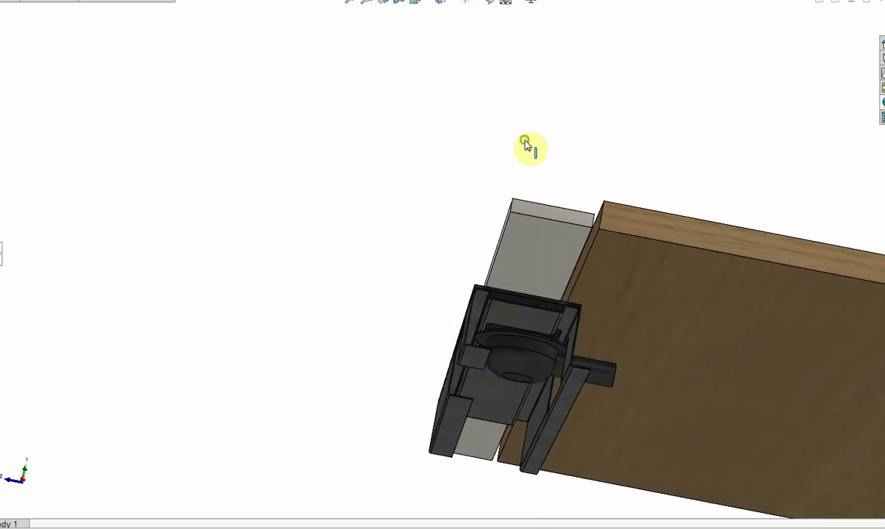
click(577, 322)
drag(577, 322, 591, 413)
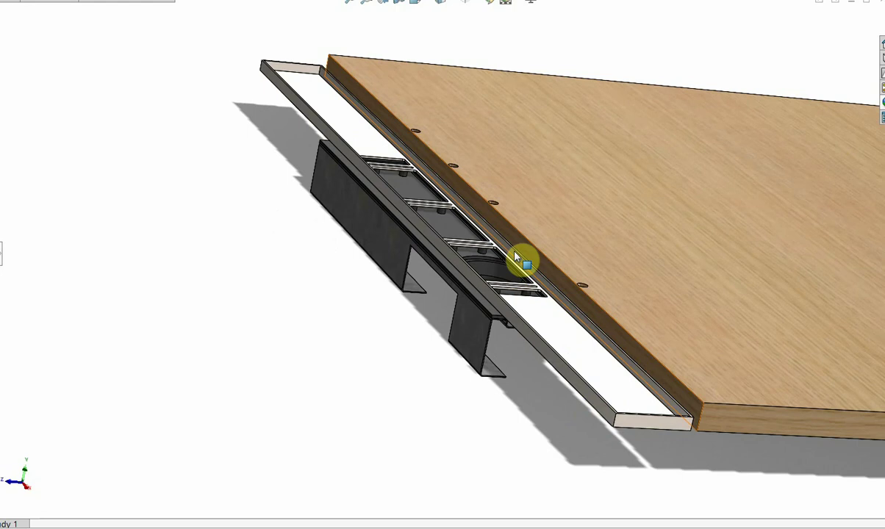
drag(517, 259, 474, 242)
scroll(471, 193, down, 3)
drag(471, 194, 475, 95)
scroll(575, 137, up, 3)
scroll(575, 137, up, 2)
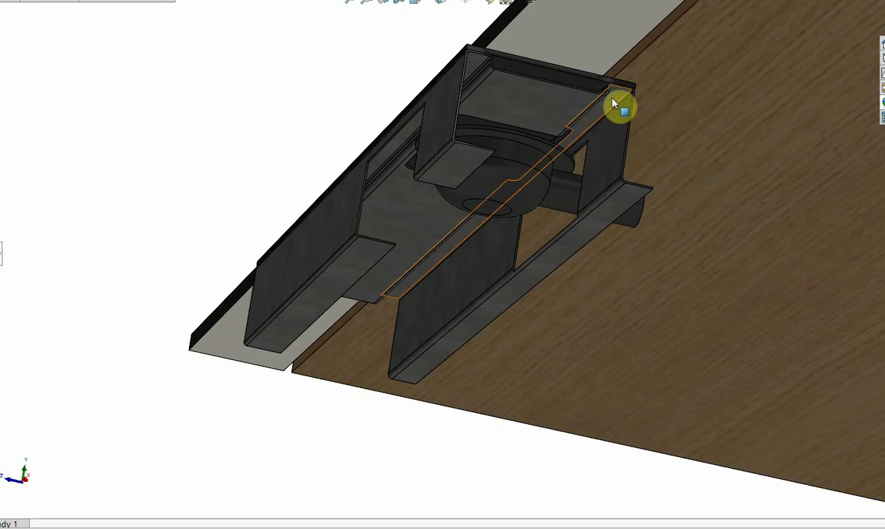
drag(609, 106, 550, 120)
scroll(550, 119, down, 2)
scroll(544, 125, up, 4)
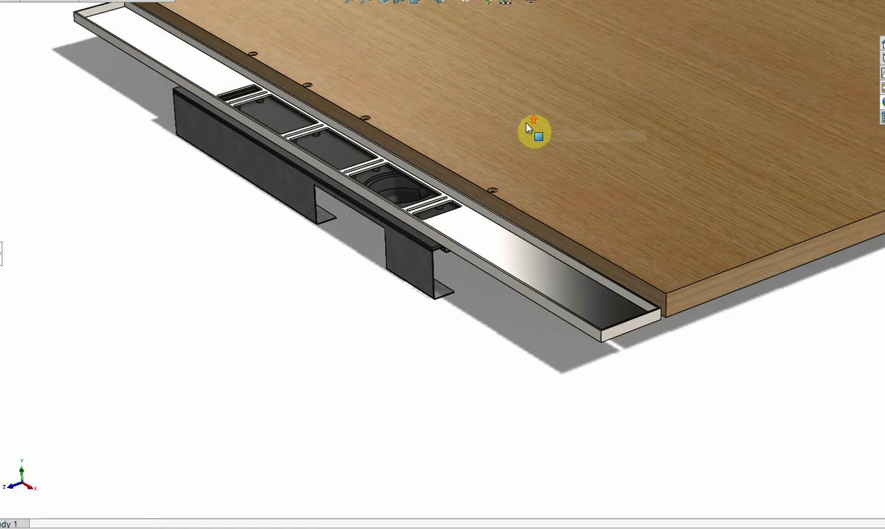
drag(442, 154, 430, 50)
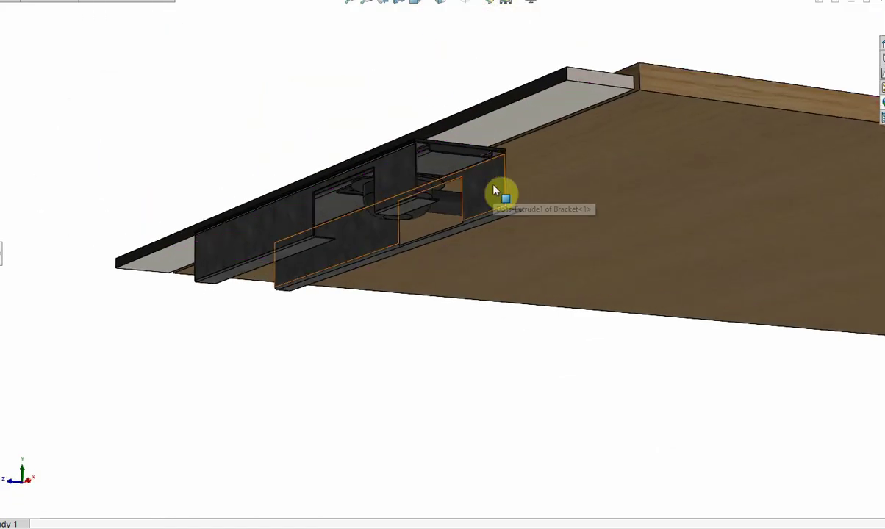
scroll(500, 193, down, 3)
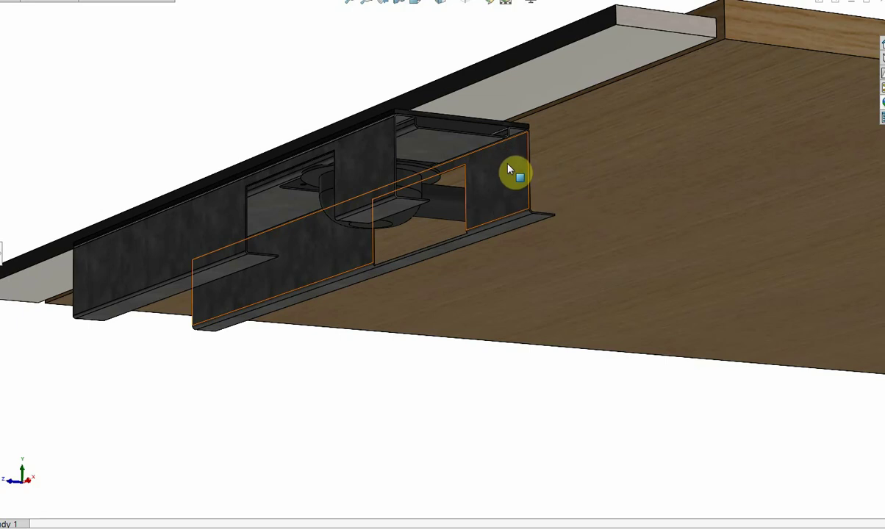
drag(511, 170, 471, 184)
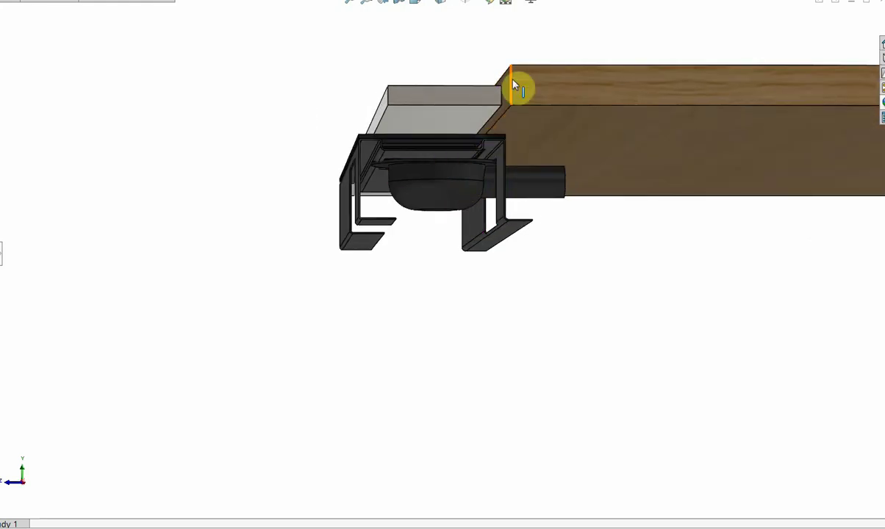
drag(514, 118, 547, 184)
- Review the whole board with its attached tray, and examine the bracket face and the frame's rectangular cut-outs up close
scroll(389, 21, up, 3)
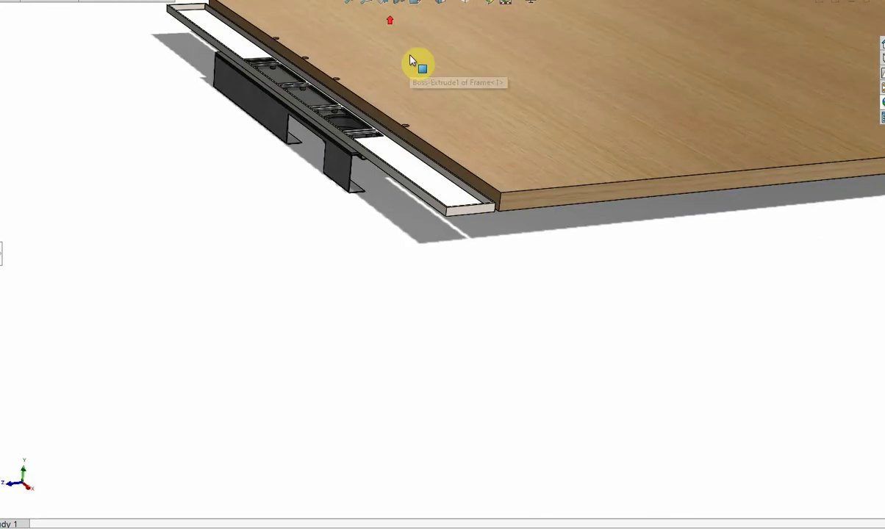
scroll(375, 119, up, 5)
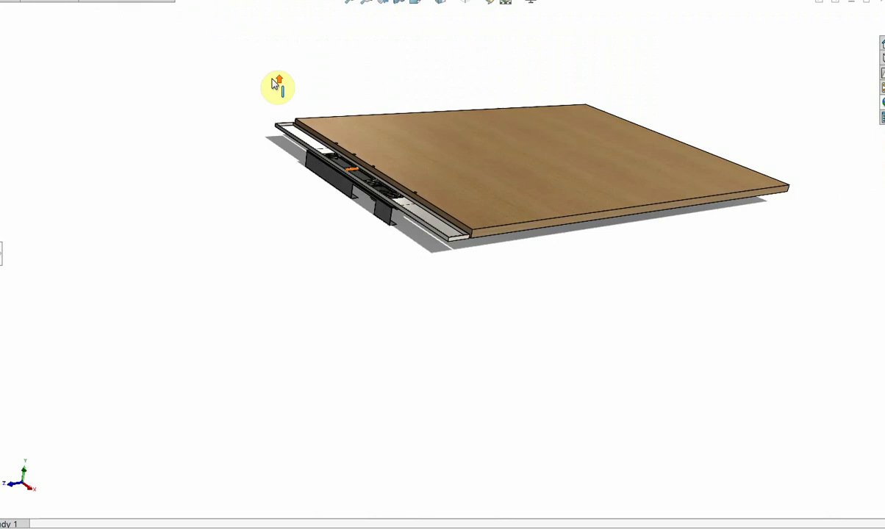
scroll(395, 158, down, 5)
scroll(397, 161, down, 5)
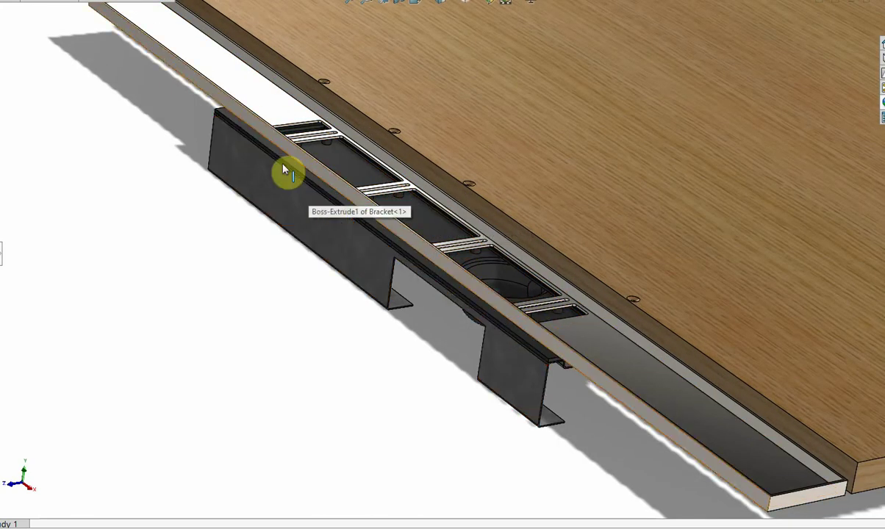
scroll(373, 245, down, 4)
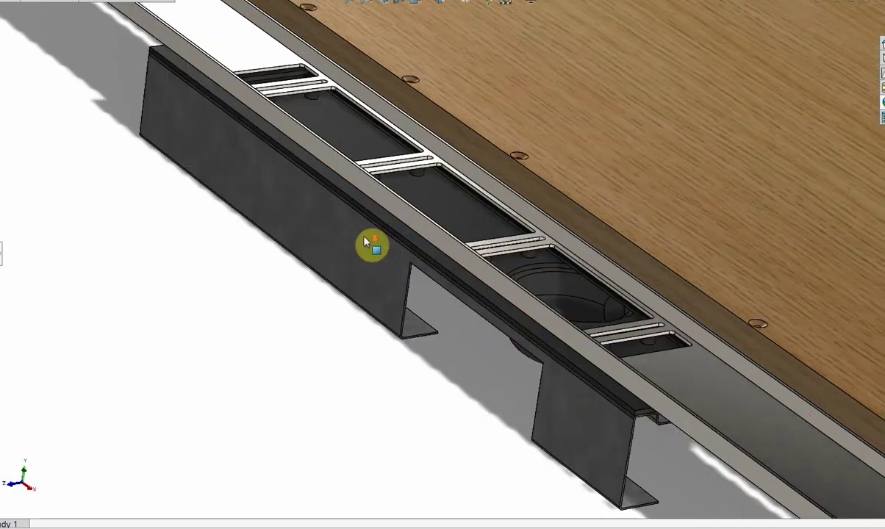
scroll(371, 253, up, 3)
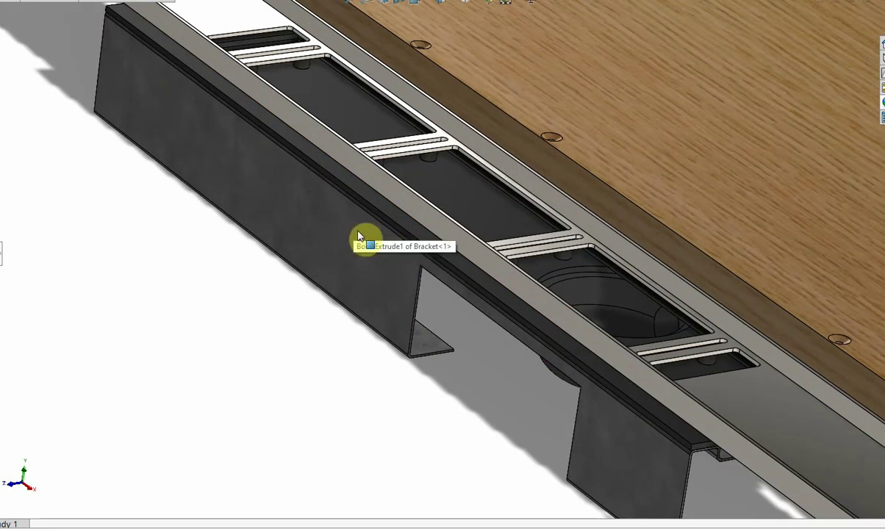
scroll(366, 245, down, 2)
scroll(371, 193, up, 2)
scroll(403, 194, up, 2)
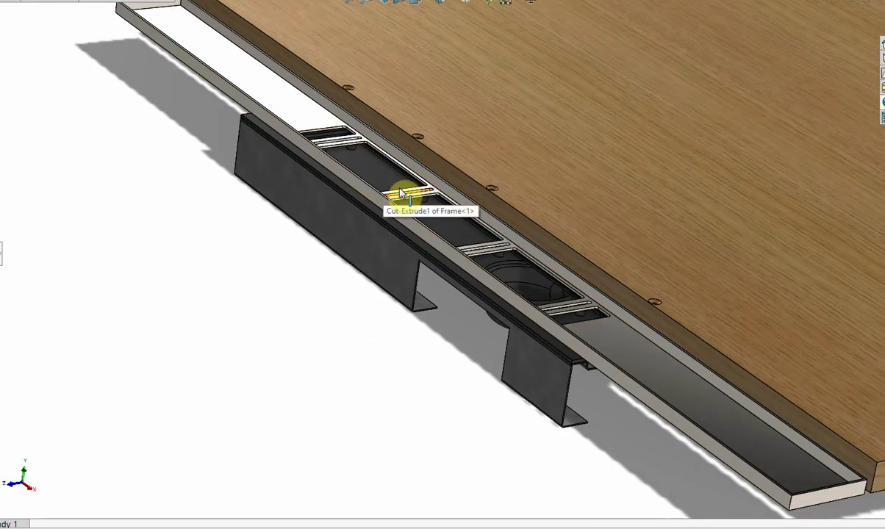
scroll(474, 204, down, 3)
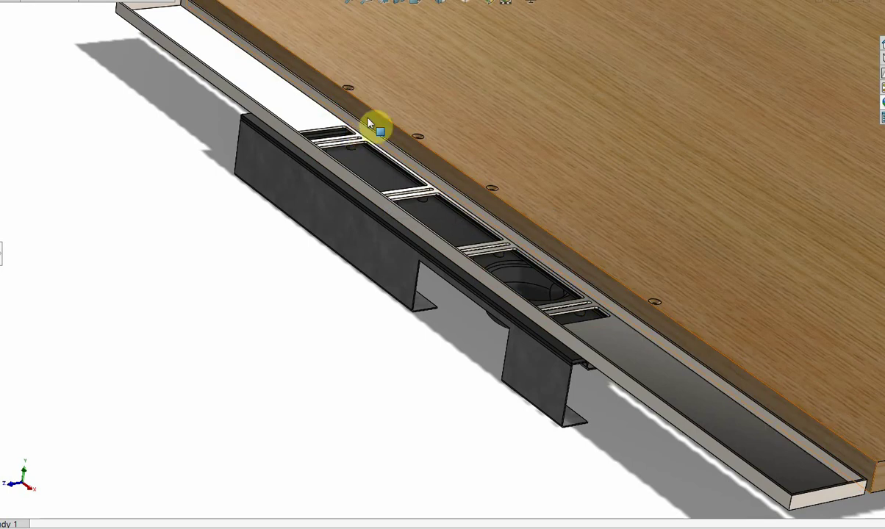
scroll(610, 254, up, 3)
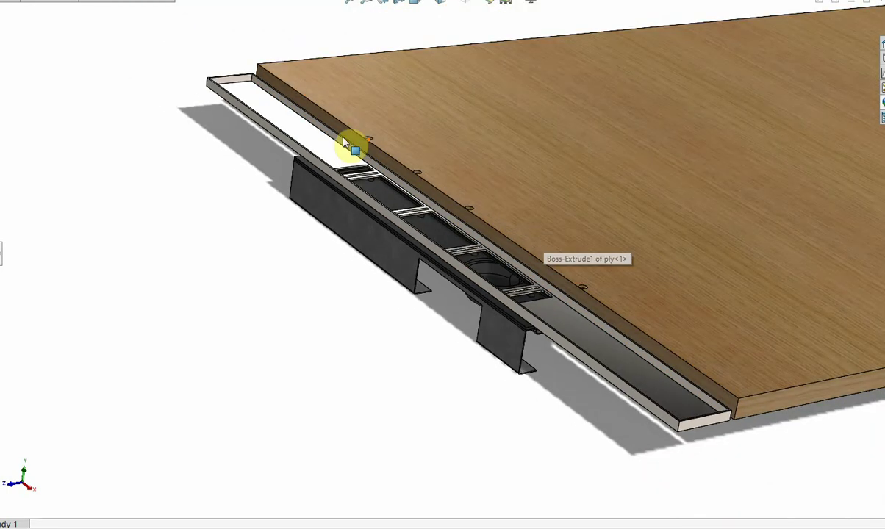
scroll(595, 240, down, 2)
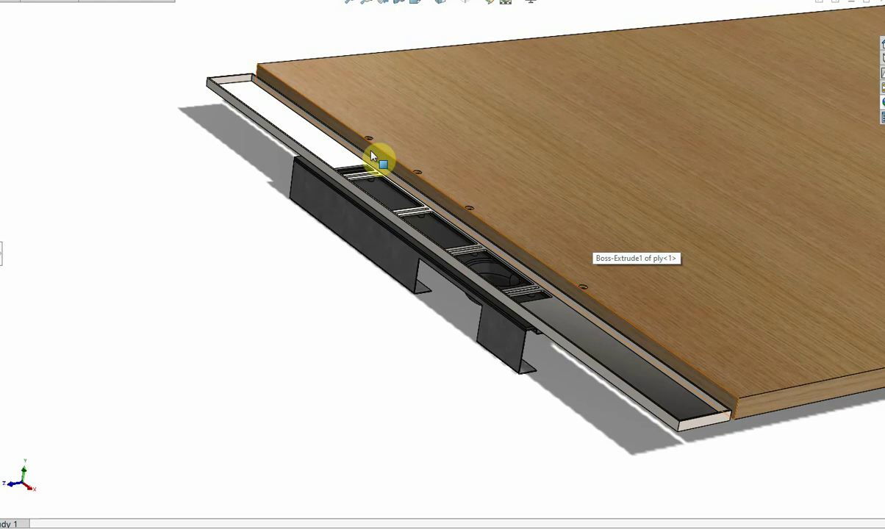
- Examine the gap between frame and plywood, the narrow slots and the round posts visible through the frame's openings
drag(444, 346, 425, 291)
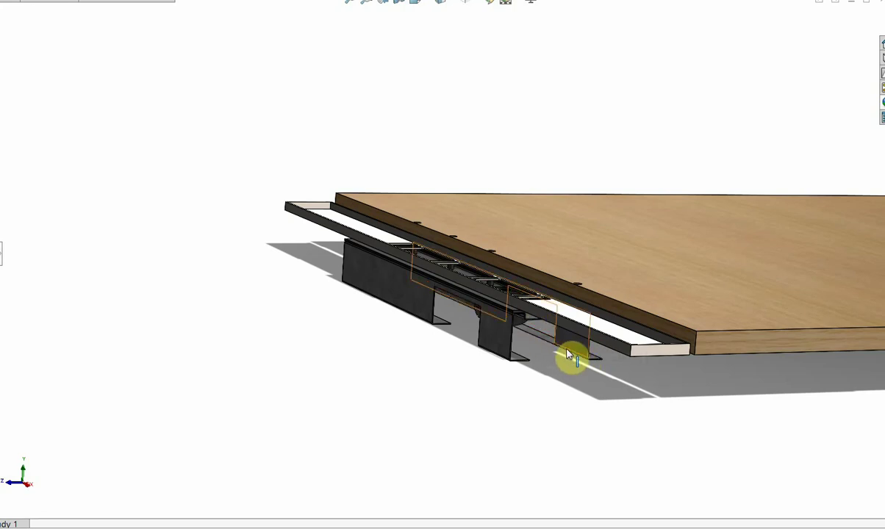
drag(584, 345, 598, 384)
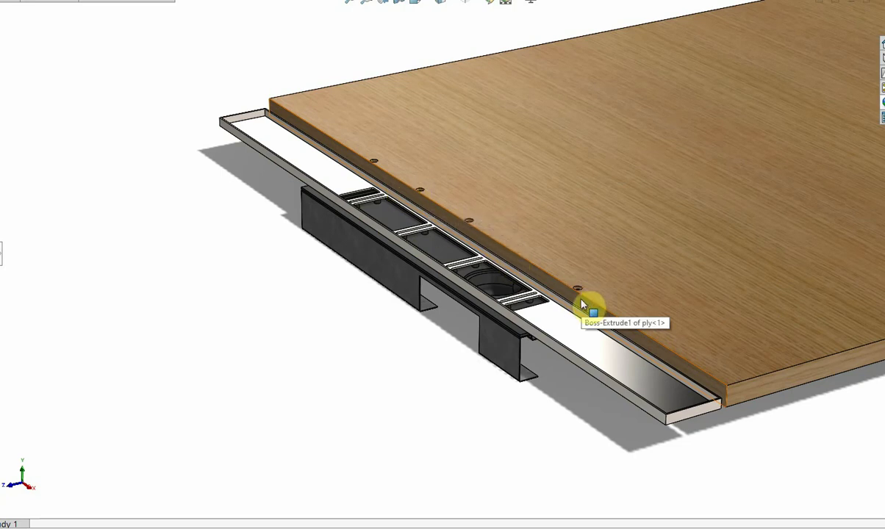
scroll(520, 276, down, 3)
scroll(520, 267, up, 3)
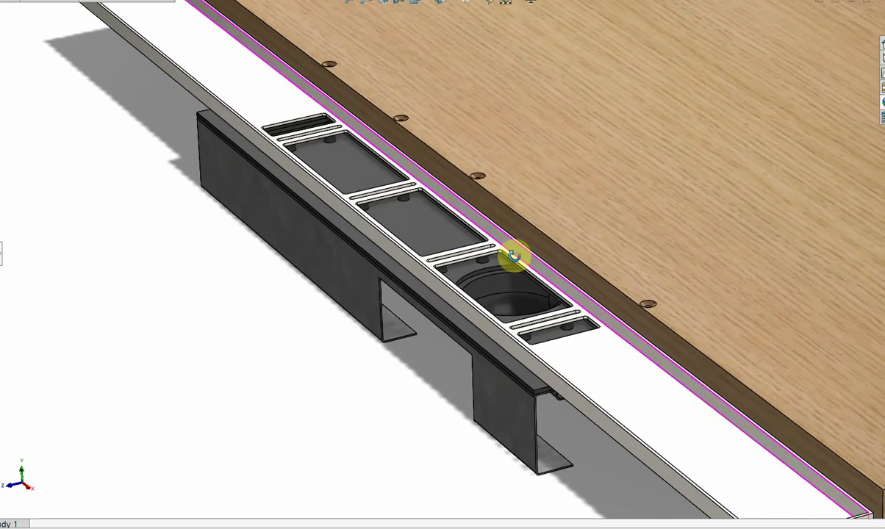
scroll(364, 121, down, 3)
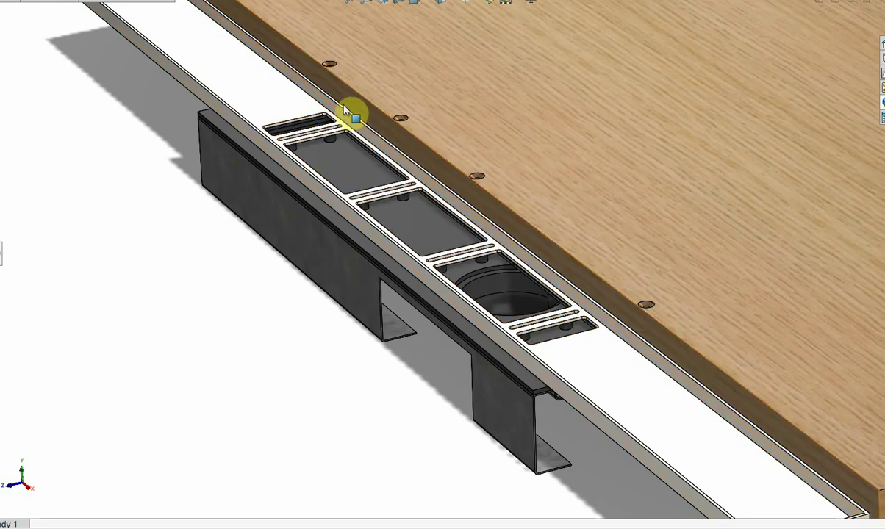
middle_click(504, 239)
drag(504, 243, 488, 255)
scroll(527, 257, down, 1)
scroll(537, 272, down, 2)
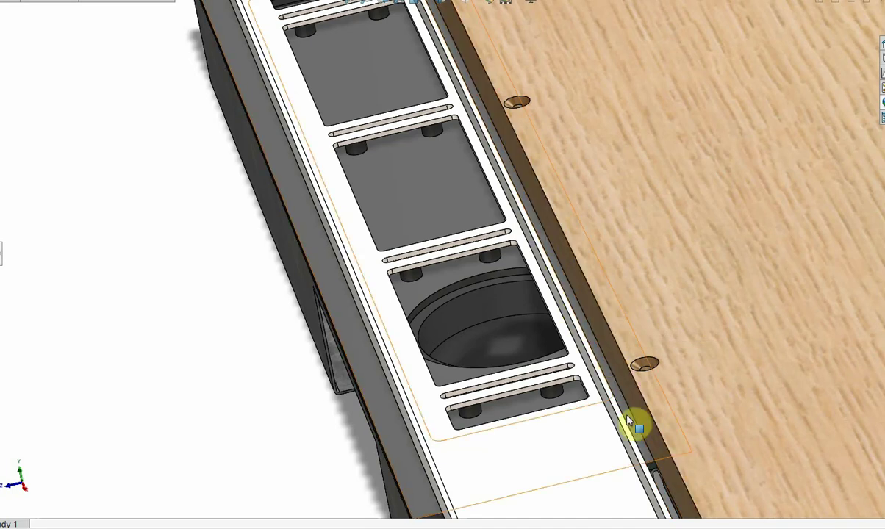
drag(629, 416, 620, 395)
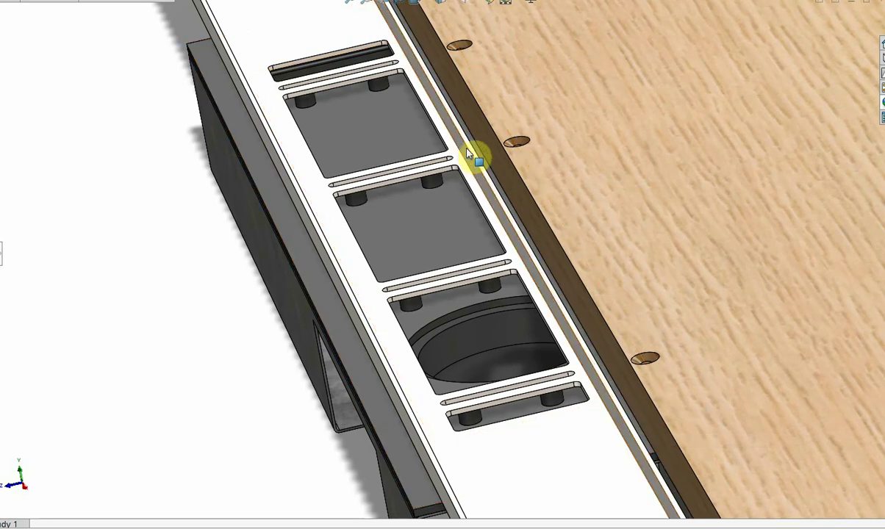
scroll(465, 132, up, 3)
scroll(479, 163, up, 1)
- Compare the bracket's fit against the plywood edge from below and above, and inspect the drain bowl through the bracket's side cut-out
drag(480, 163, 425, 77)
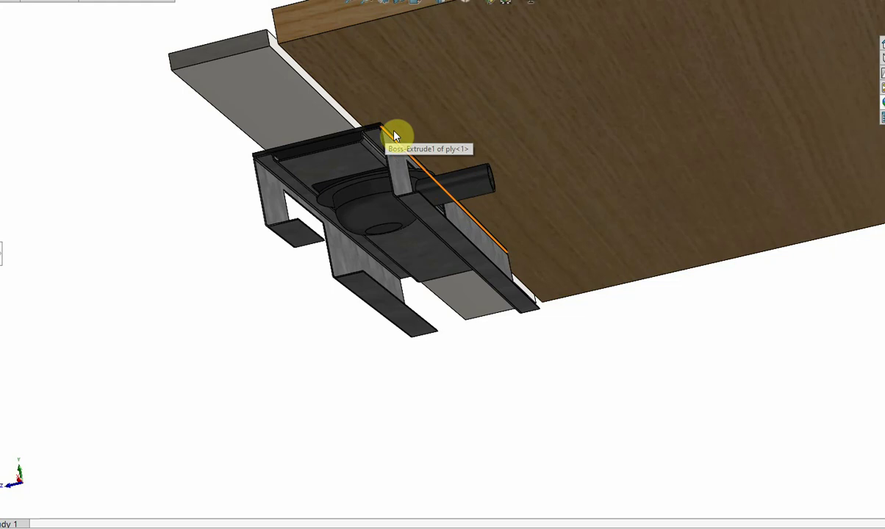
mouse_move(502, 230)
mouse_down()
mouse_move(508, 255)
mouse_move(514, 239)
mouse_up()
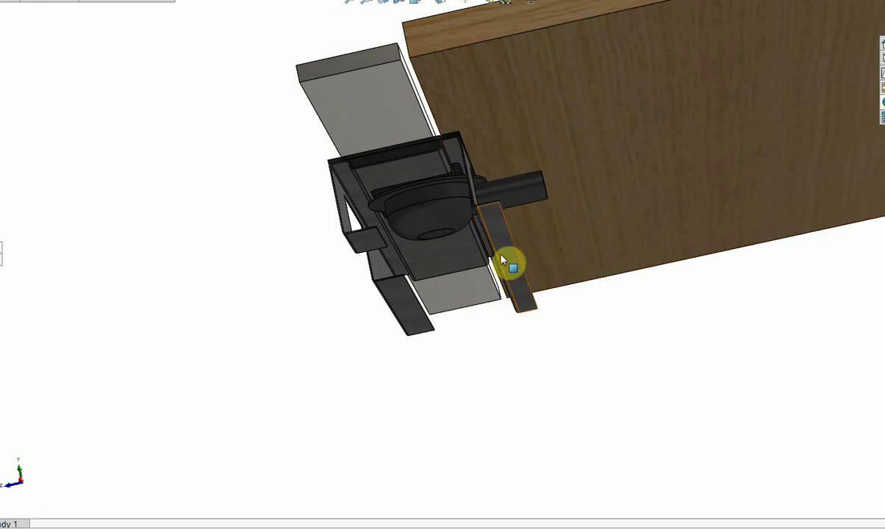
drag(454, 130, 375, 152)
scroll(370, 130, down, 5)
scroll(356, 132, down, 2)
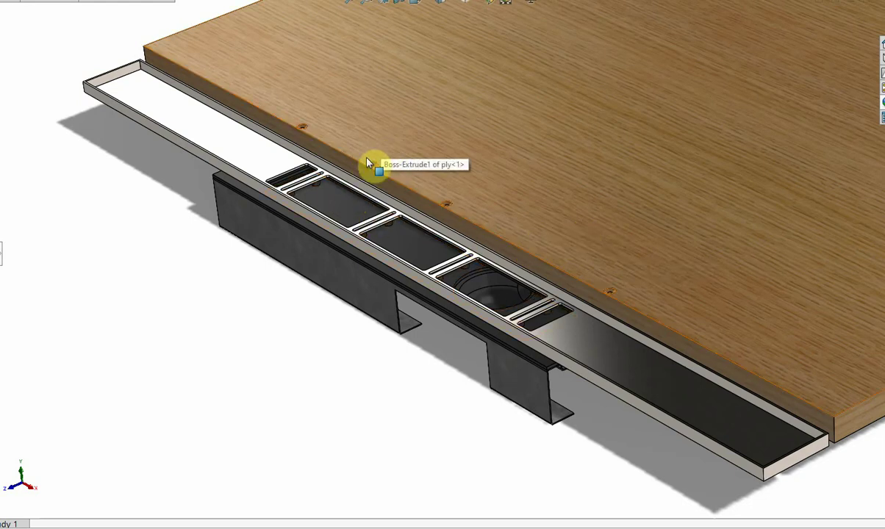
scroll(434, 167, up, 2)
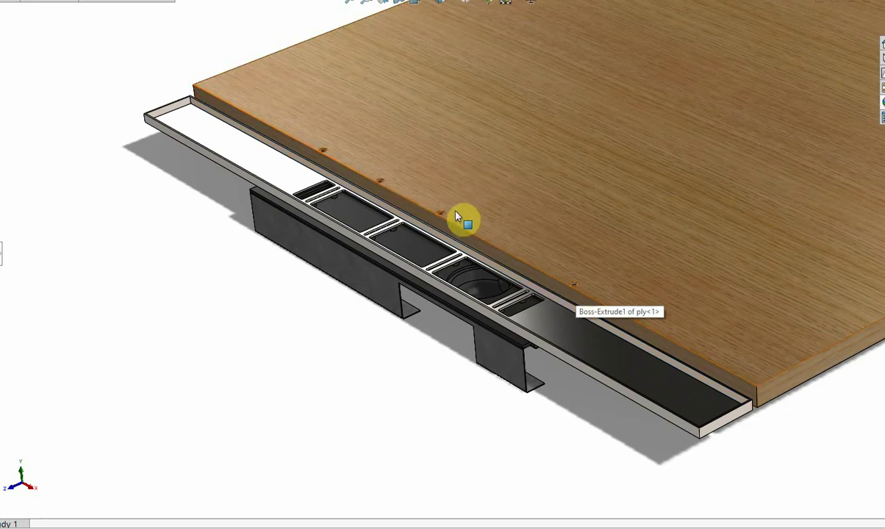
drag(468, 258, 488, 193)
scroll(472, 231, down, 2)
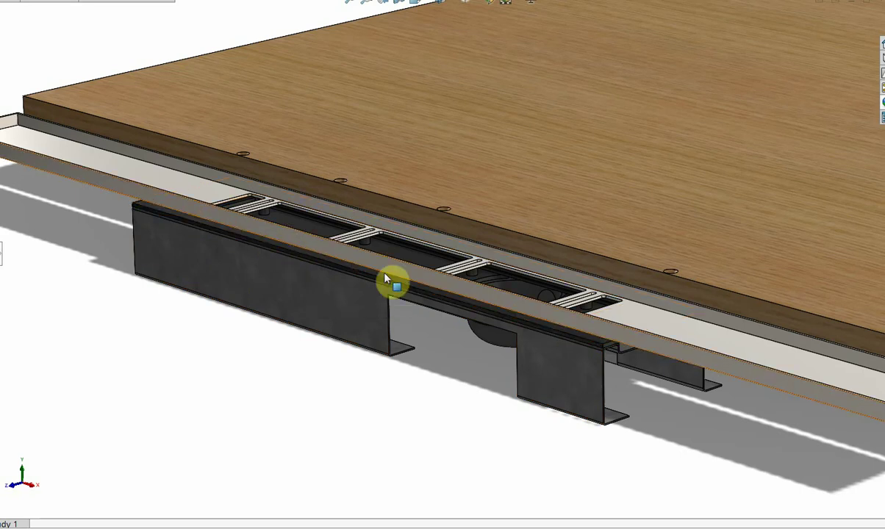
drag(559, 332, 560, 319)
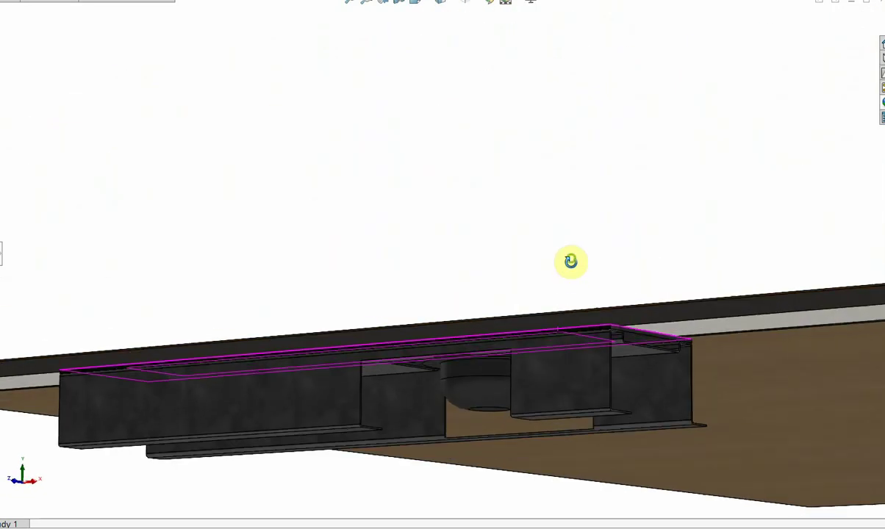
drag(571, 261, 531, 240)
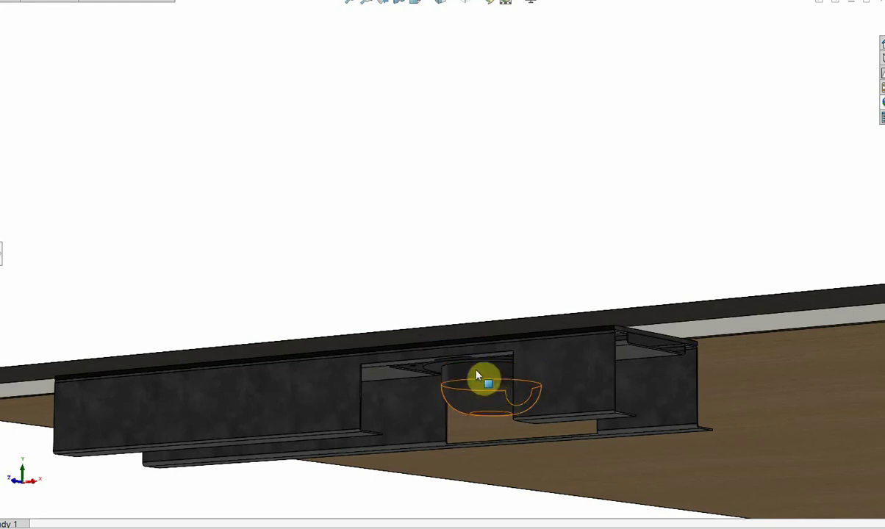
- Examine the frame's slotted openings from above, checking the round posts, the drain bowl beneath them and the bracket legs along the plywood edge
drag(494, 381, 494, 321)
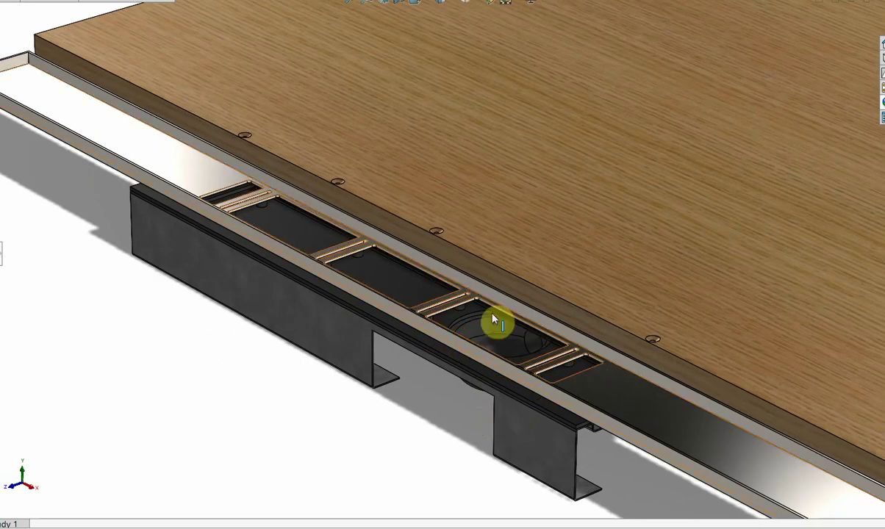
drag(235, 232, 360, 269)
drag(396, 241, 385, 206)
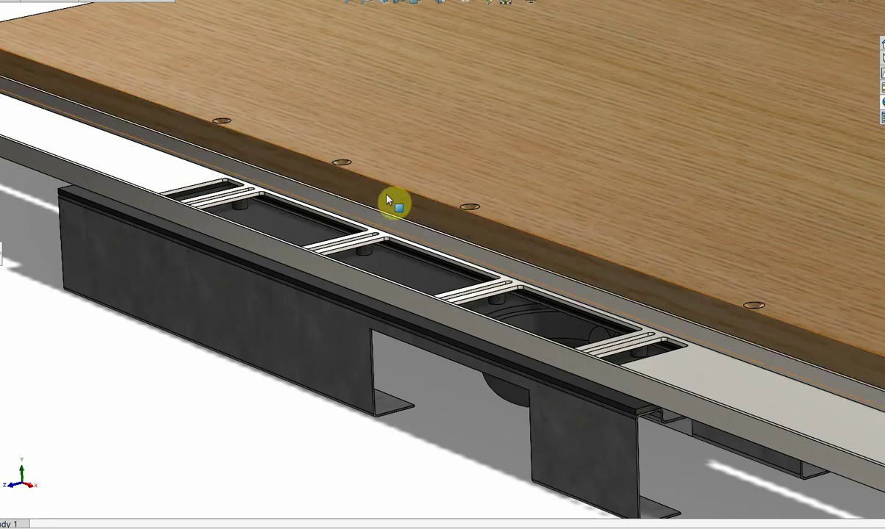
scroll(390, 224, up, 2)
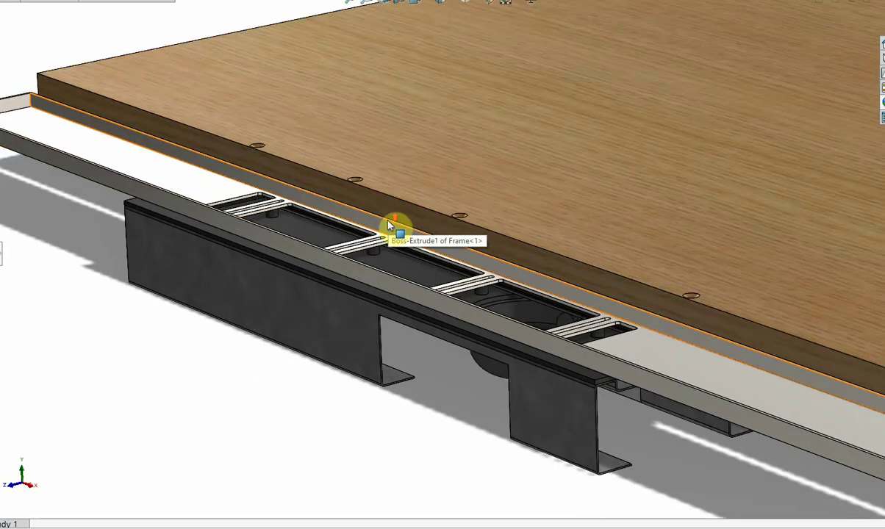
scroll(389, 224, up, 2)
- Inspect the bracket, drain bowl and outlet pipe from below, and compare the frame's end with the adjoining plywood corner from both sides
drag(233, 178, 318, 169)
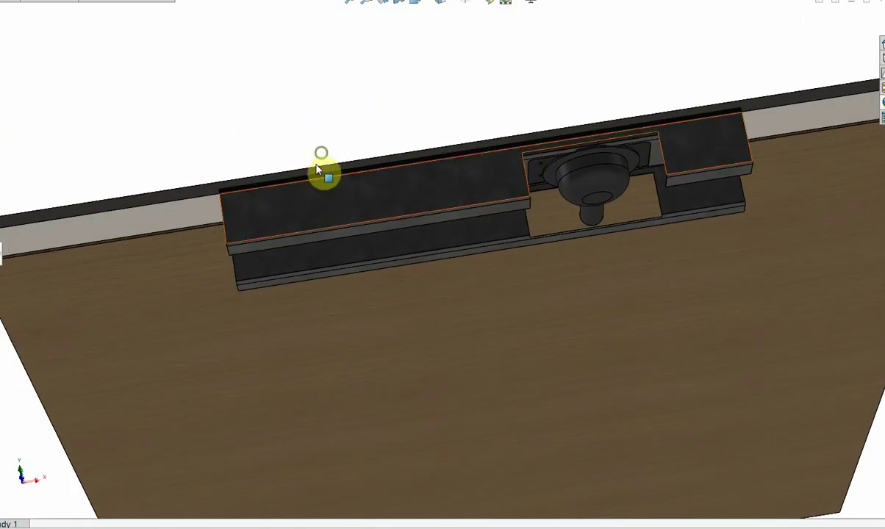
scroll(250, 227, up, 2)
drag(249, 227, 189, 221)
scroll(209, 235, down, 1)
scroll(209, 234, down, 1)
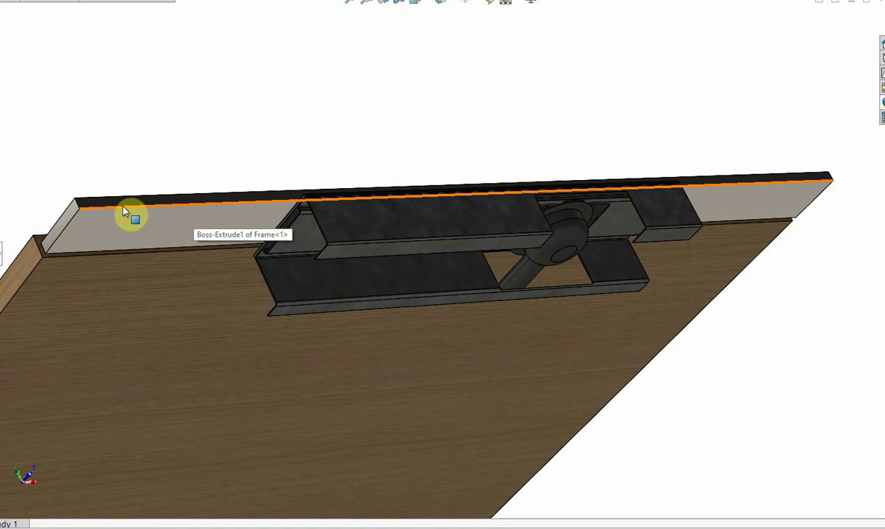
drag(61, 230, 89, 344)
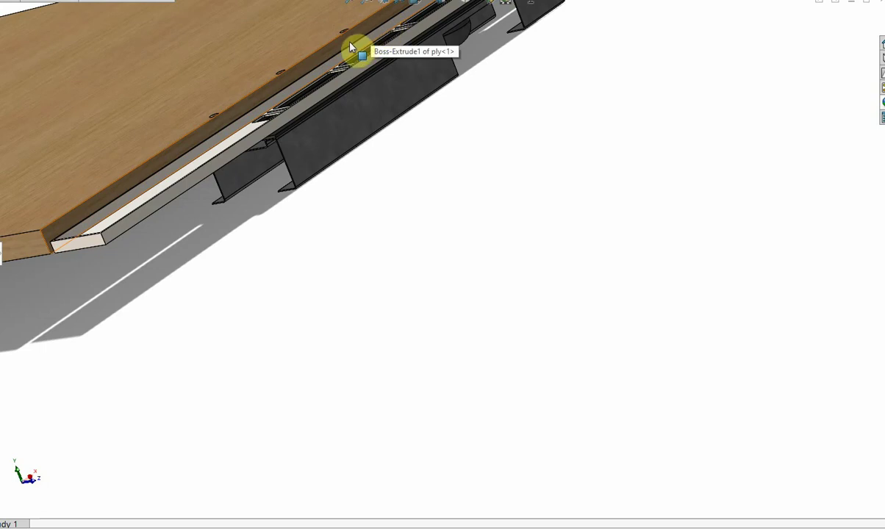
drag(218, 144, 248, 105)
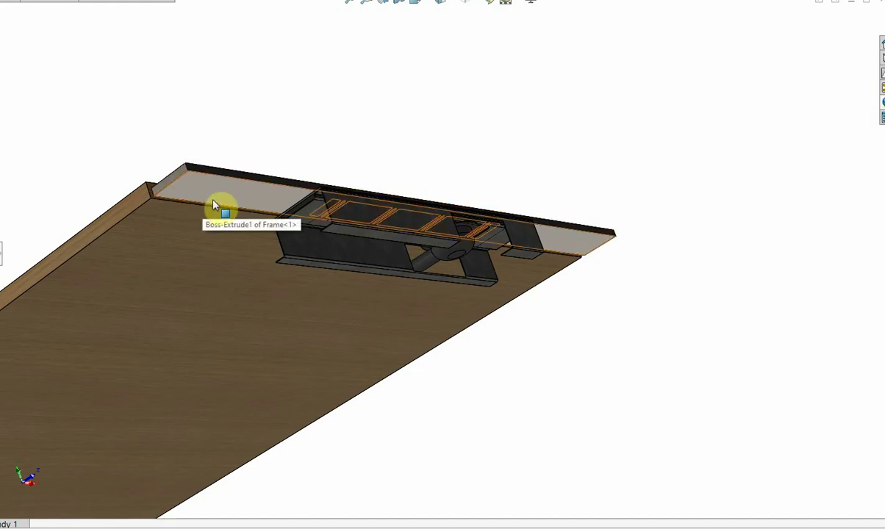
drag(213, 204, 265, 304)
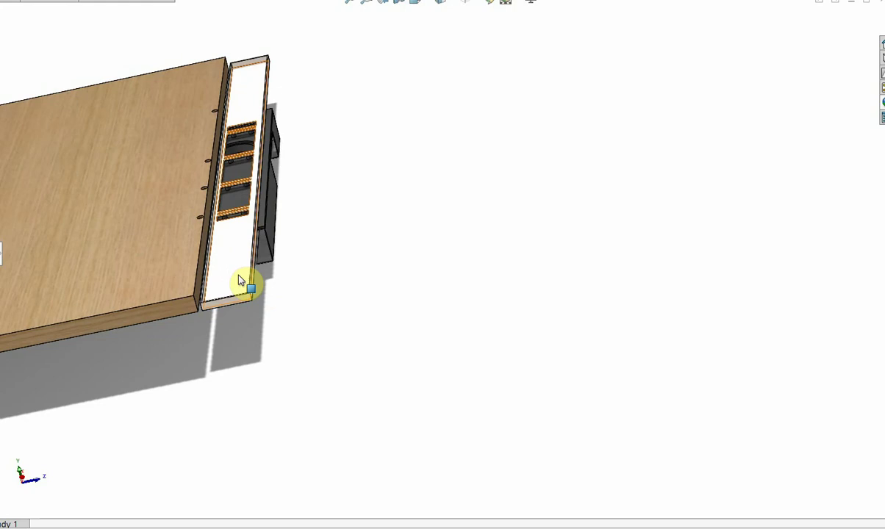
drag(277, 129, 231, 270)
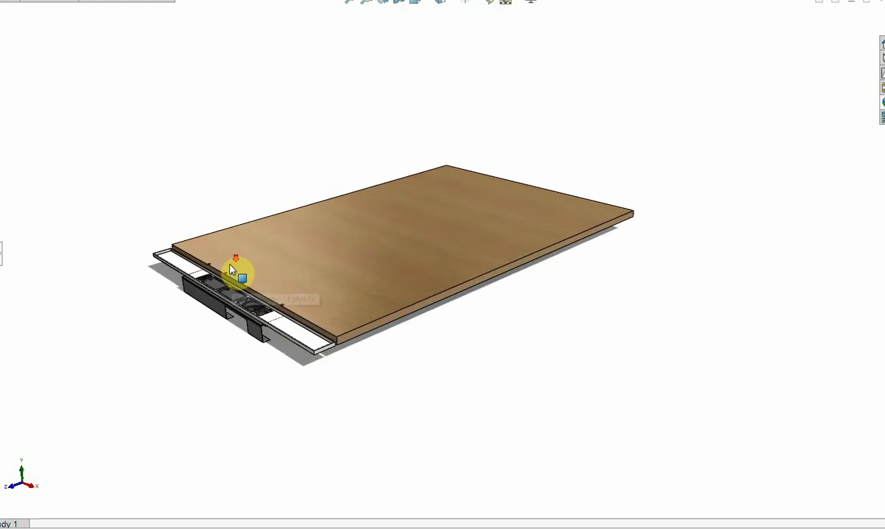
- Review the complete board and edge-mounted tray from above and below, focusing on the frame openings, drain bowl position and plywood edge holes
scroll(231, 271, down, 4)
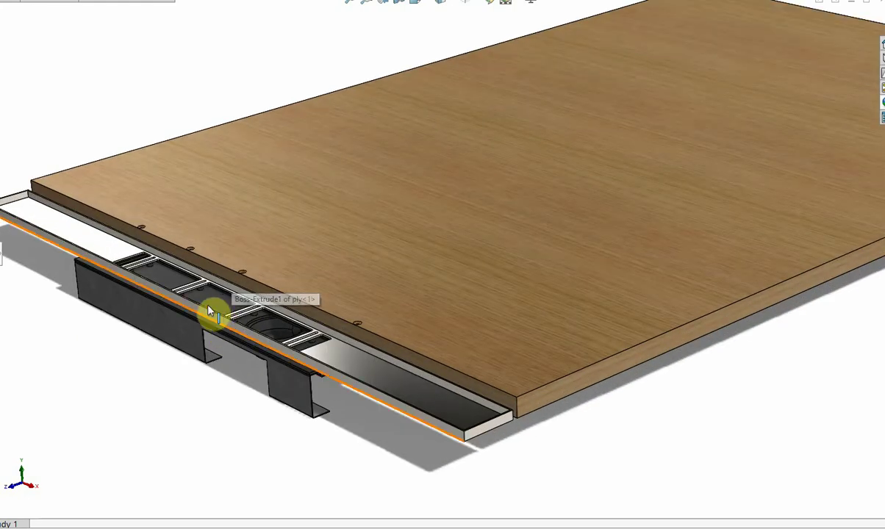
scroll(214, 328, up, 2)
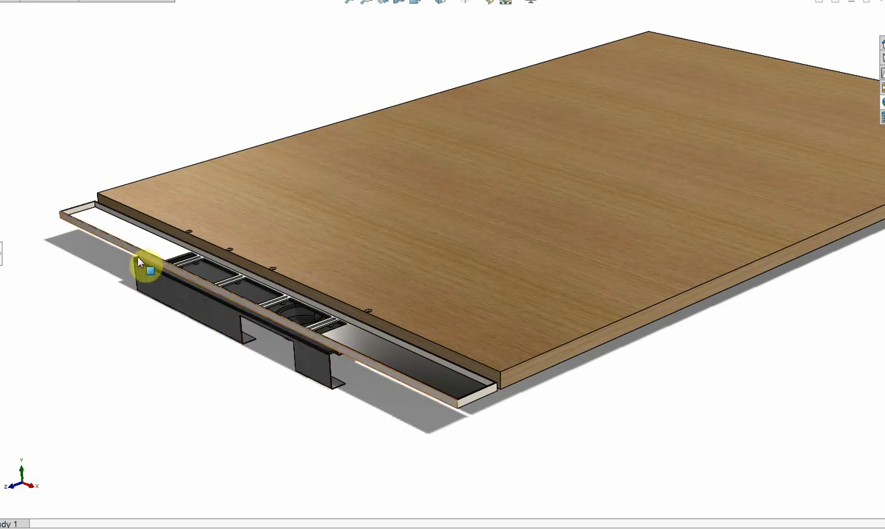
drag(63, 215, 100, 147)
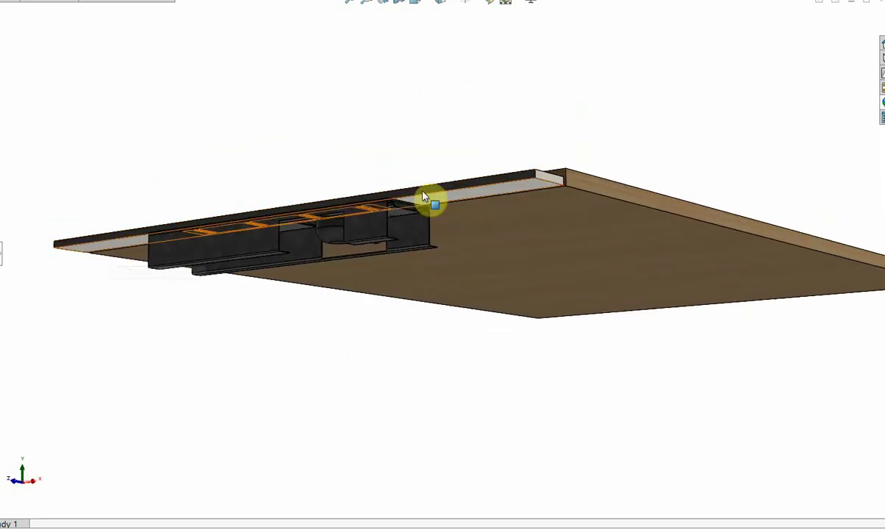
drag(513, 188, 503, 281)
scroll(439, 221, up, 3)
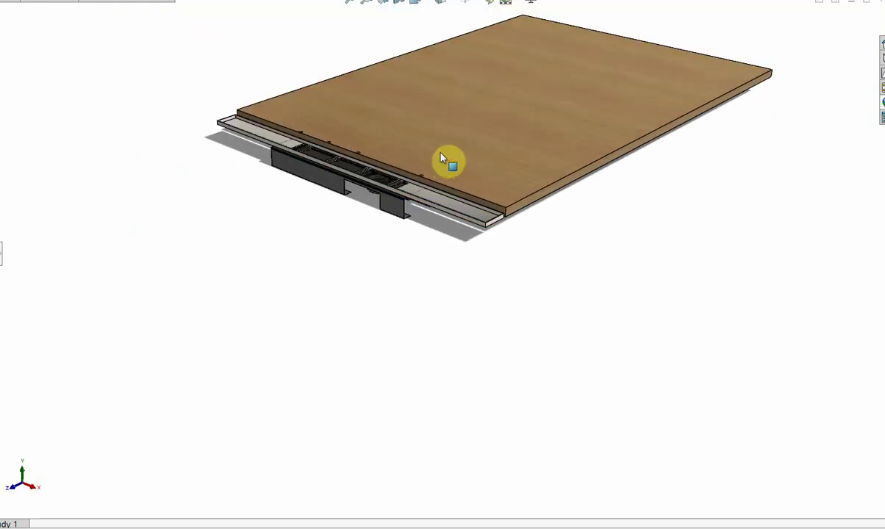
scroll(416, 166, down, 4)
mouse_move(366, 153)
mouse_down()
mouse_move(357, 150)
mouse_move(340, 170)
mouse_move(350, 186)
mouse_move(381, 170)
mouse_move(370, 168)
mouse_up()
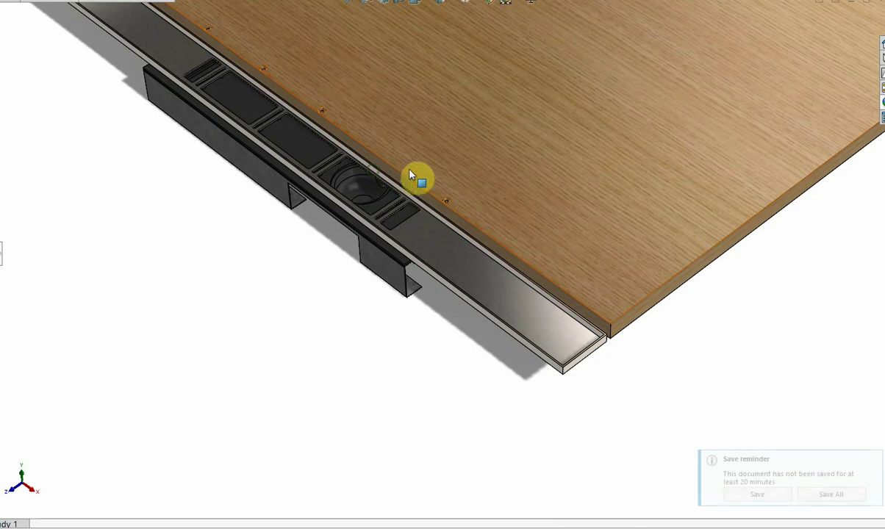
scroll(405, 181, up, 3)
scroll(406, 181, down, 2)
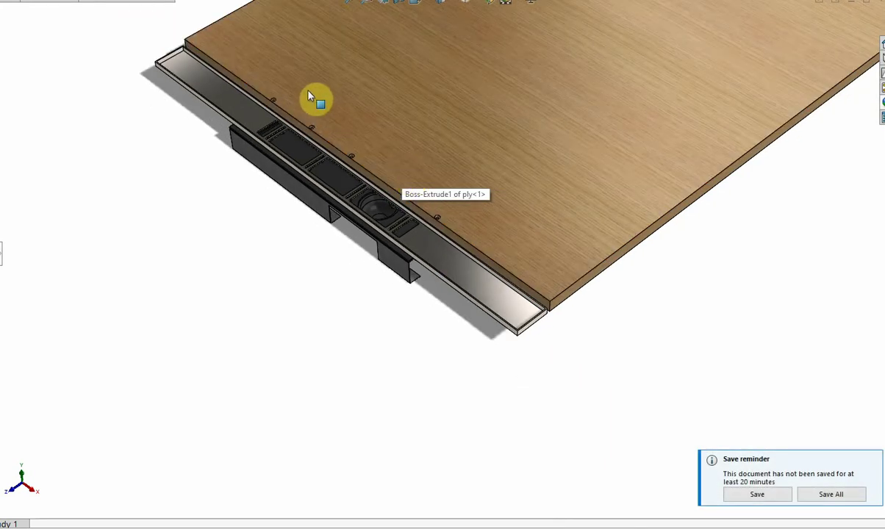
scroll(297, 44, up, 1)
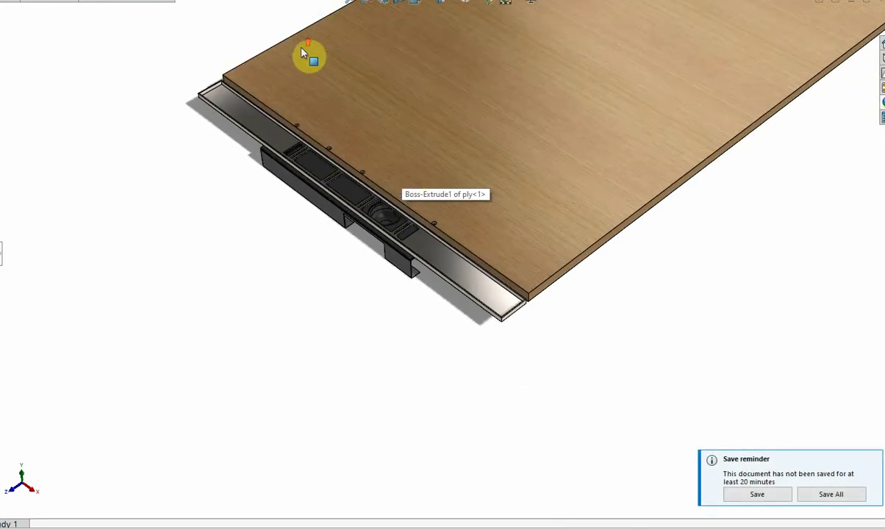
scroll(309, 60, down, 1)
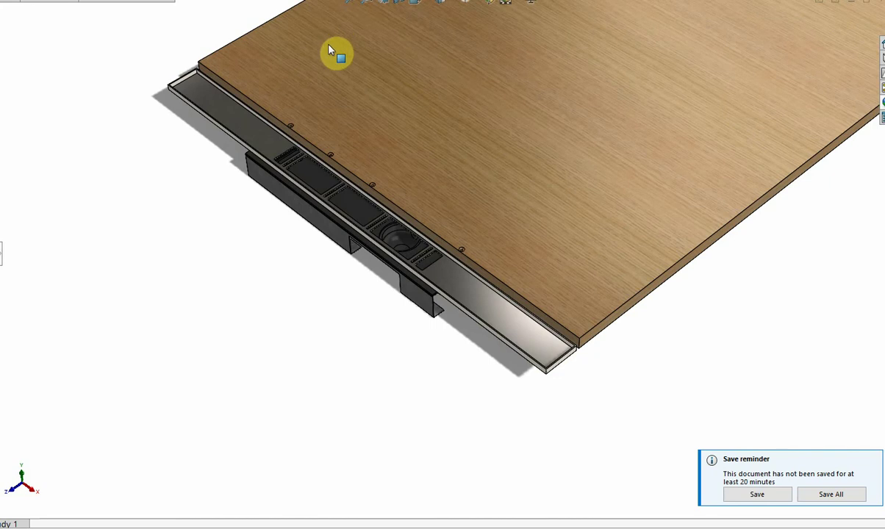